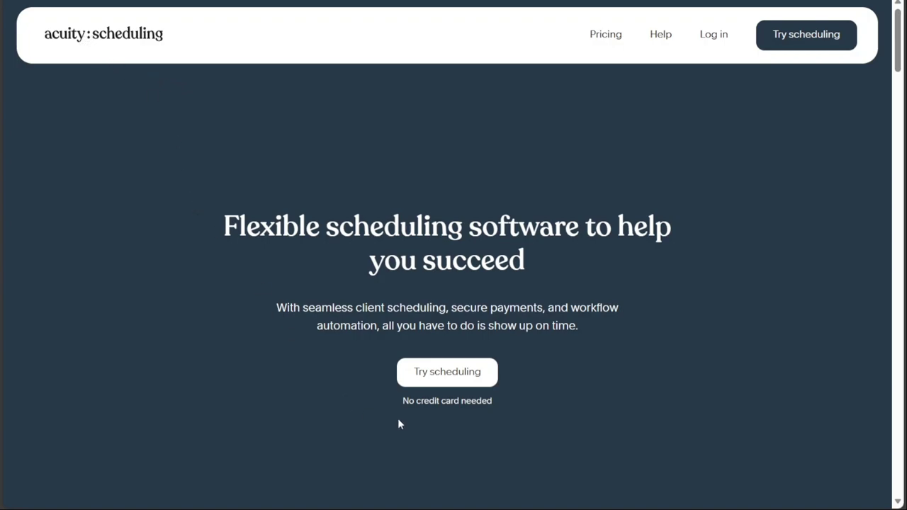
- Highlight the 'no credit card needed' note and scroll through the home page feature sections
drag(403, 401, 468, 404)
scroll(453, 284, down, 10)
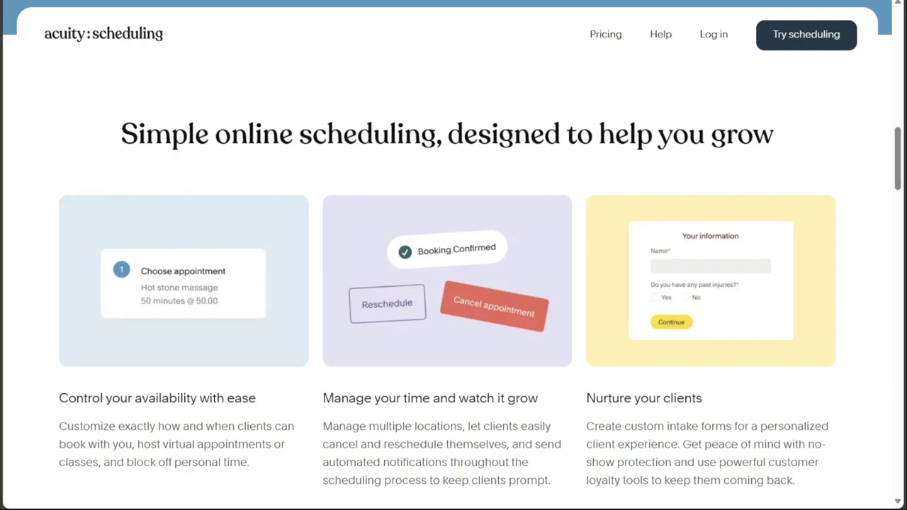
scroll(453, 284, down, 10)
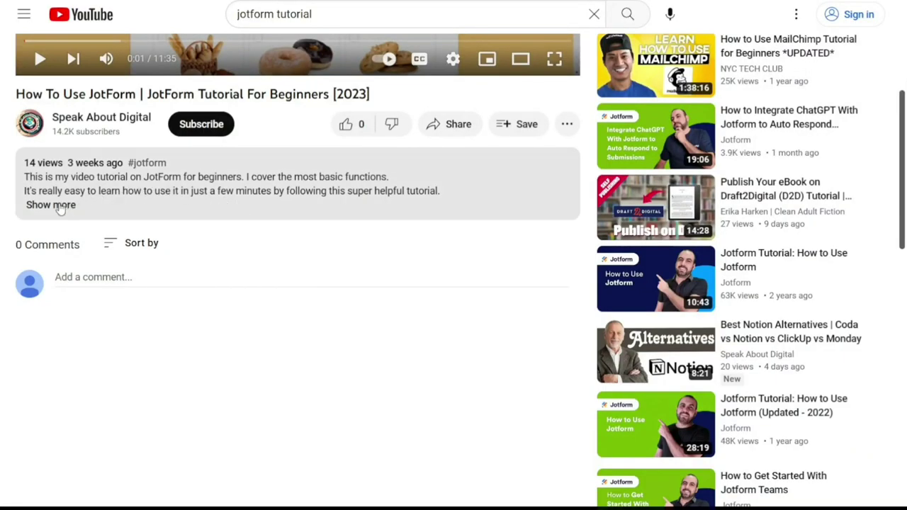
- Expand the YouTube video description to reveal the Acuity sign-up link
click(60, 206)
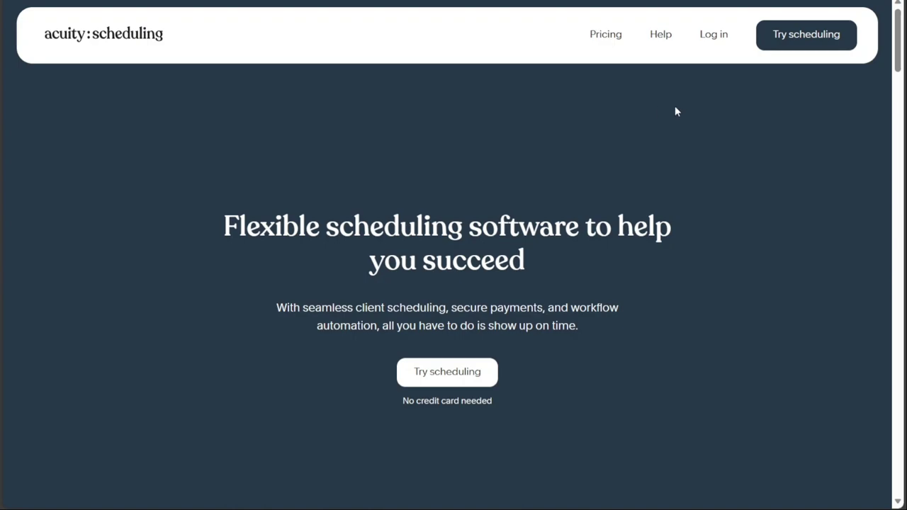
- Sign up for a free Acuity trial and close the 'Set up your scheduling page' wizard
click(809, 45)
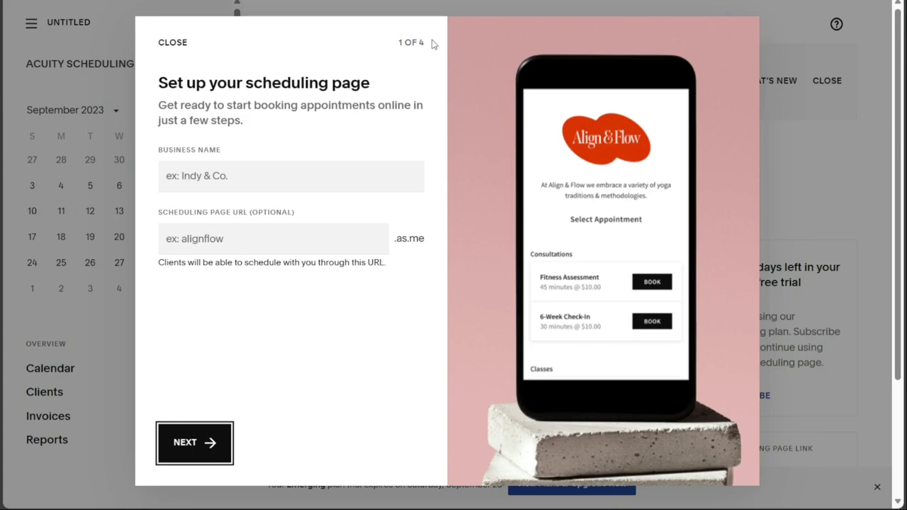
drag(432, 44, 383, 41)
click(362, 85)
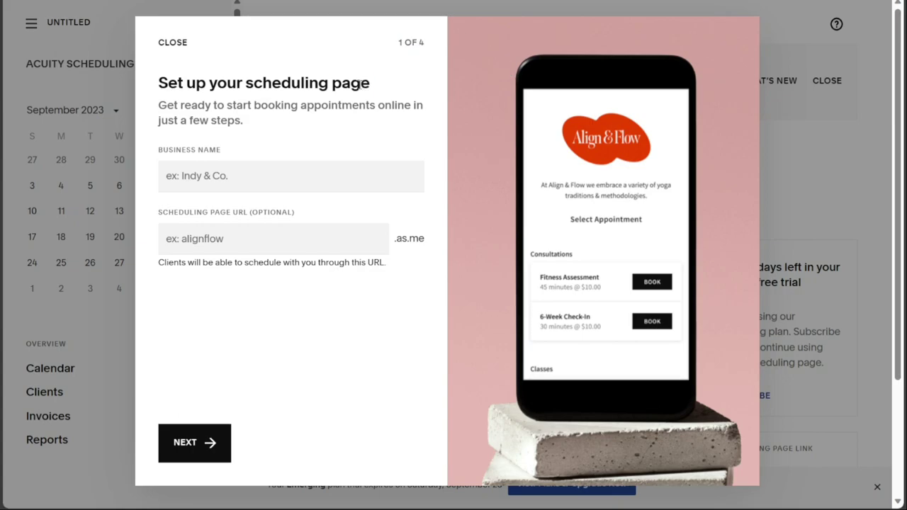
double_click(361, 84)
click(328, 110)
click(177, 47)
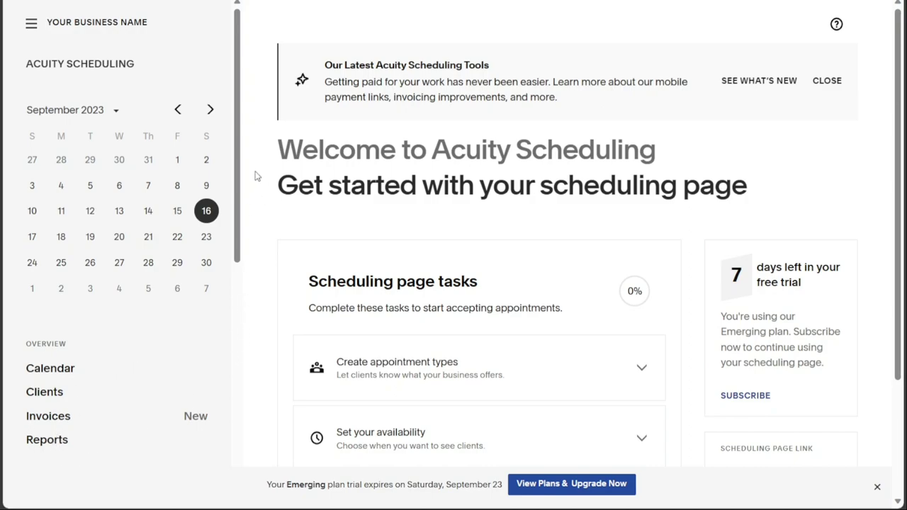
- Replace 'Your Business Name' with 'Demo' in the account panel and save
click(101, 22)
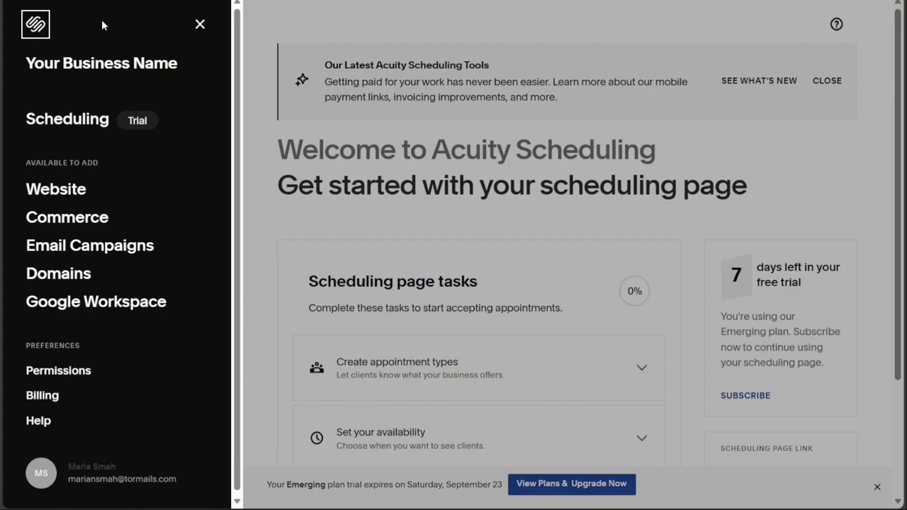
mouse_move(117, 64)
click(190, 66)
drag(180, 68, 29, 74)
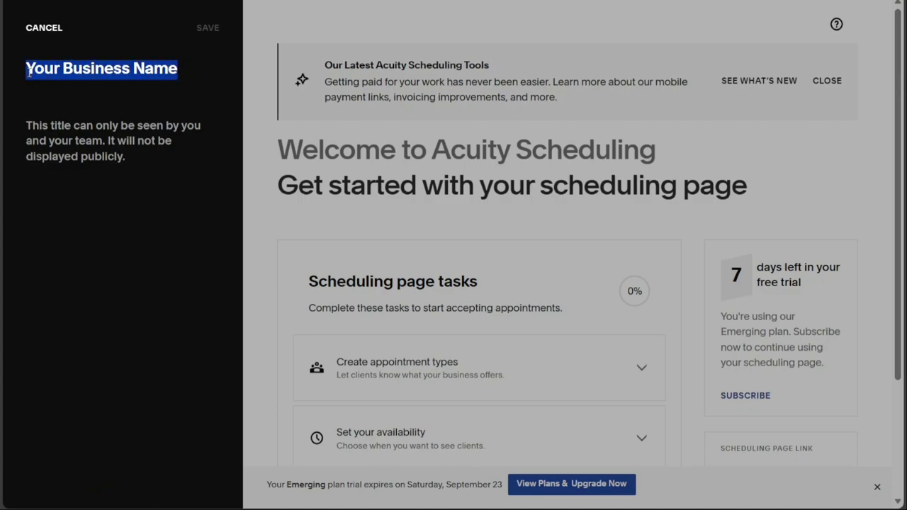
text(Demo)
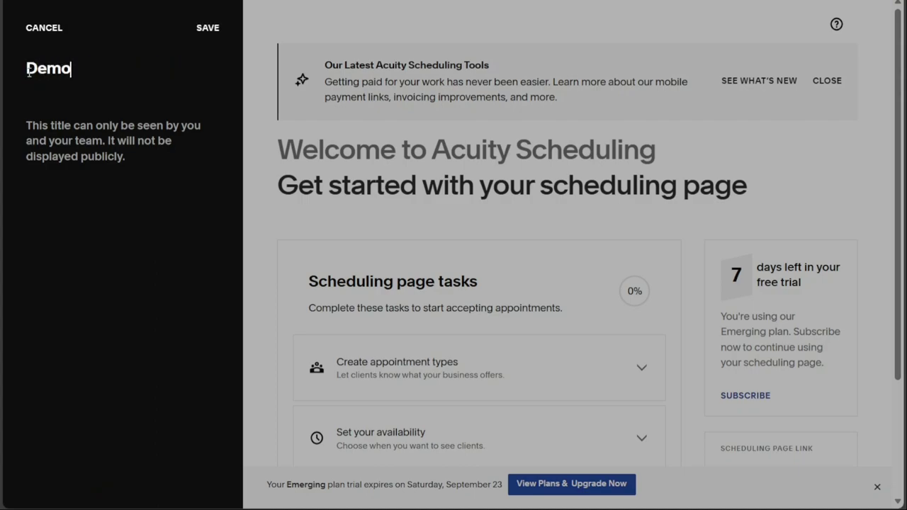
click(205, 29)
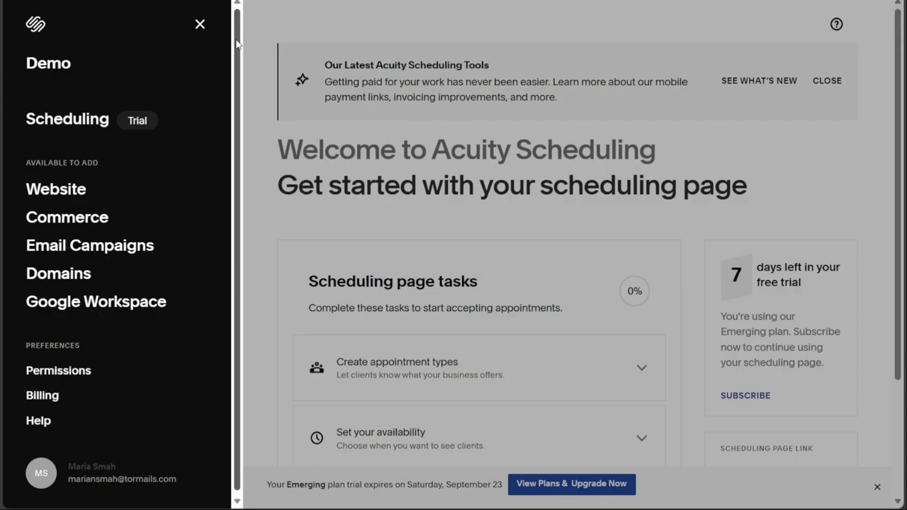
- View the Scheduling and Email Campaigns details, then close the panel and reload the dashboard
click(71, 122)
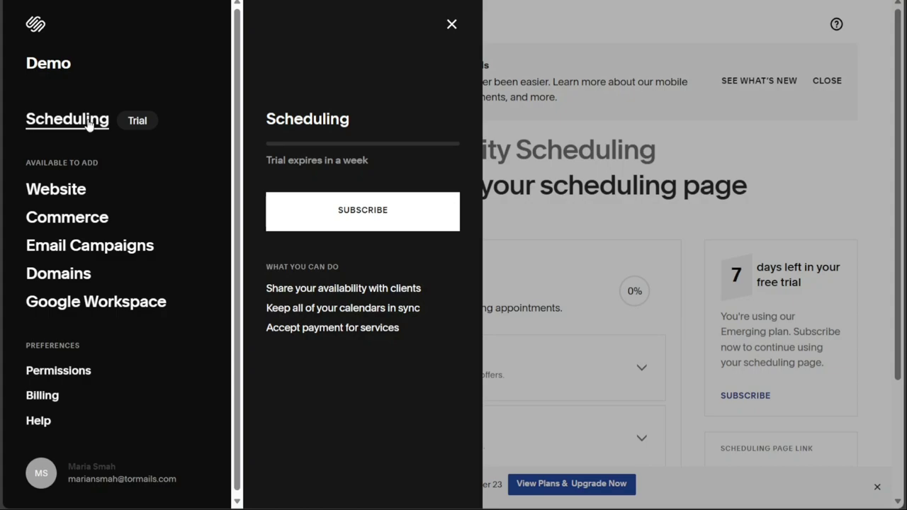
click(78, 247)
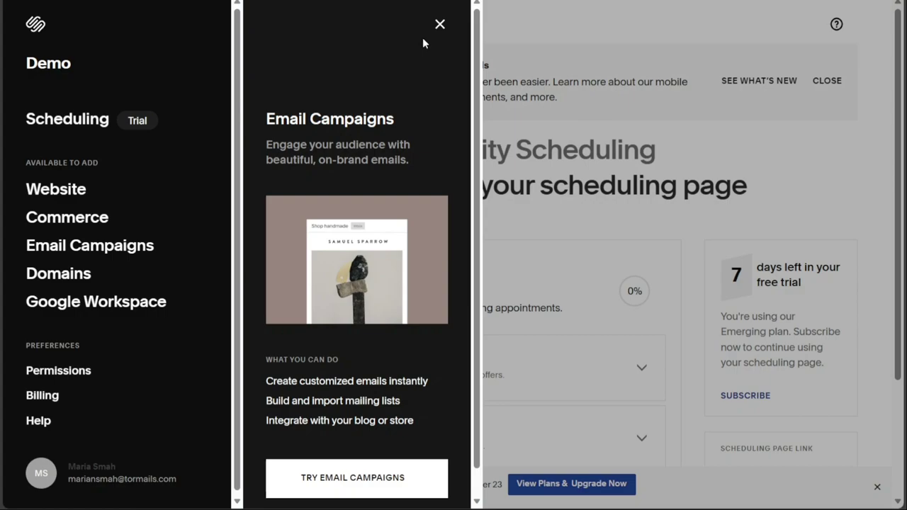
click(440, 26)
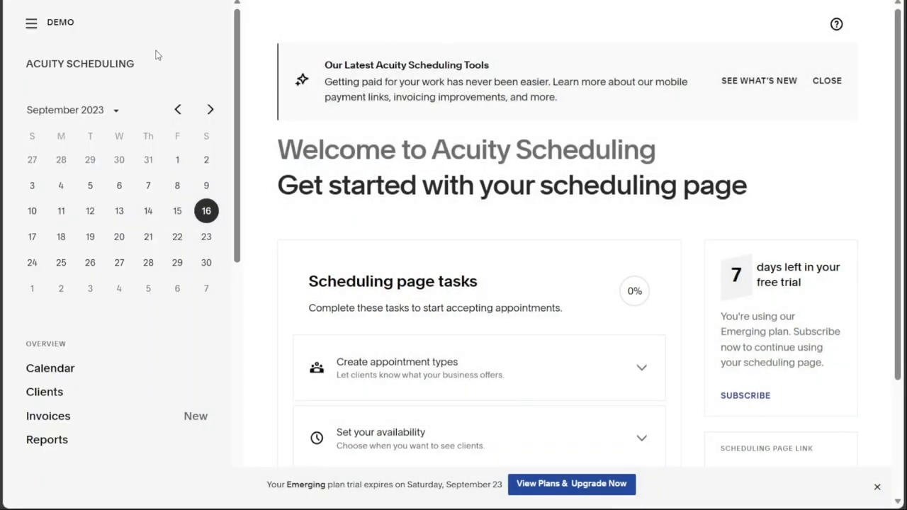
click(99, 69)
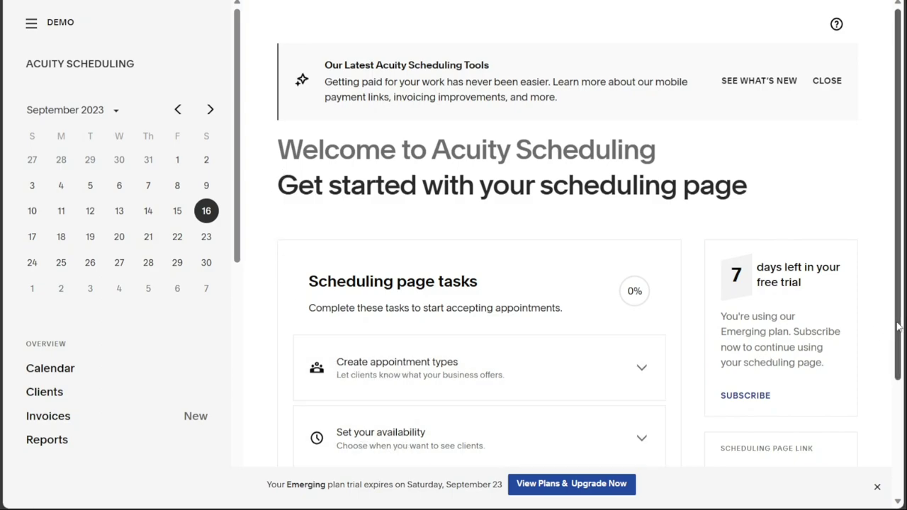
drag(901, 325, 890, 431)
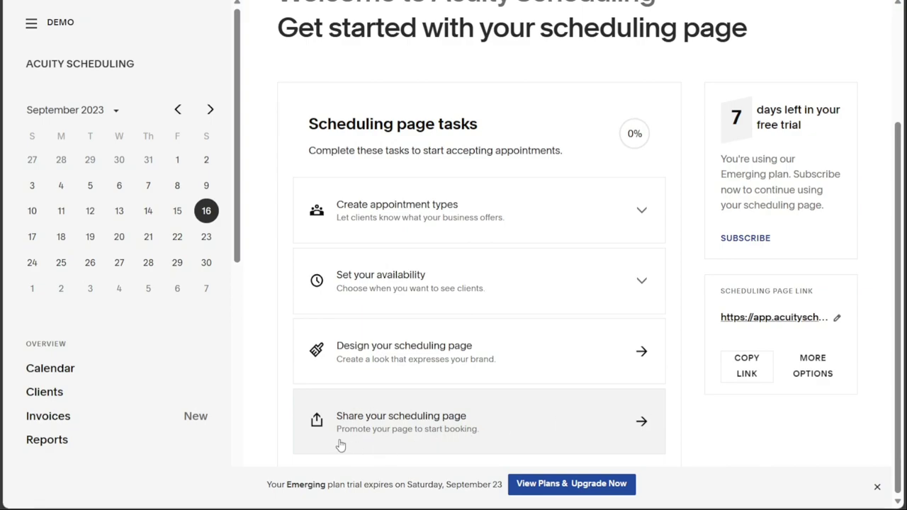
- Look at the weekly Calendar and the Clients list, then return to the Scheduling dashboard
click(60, 370)
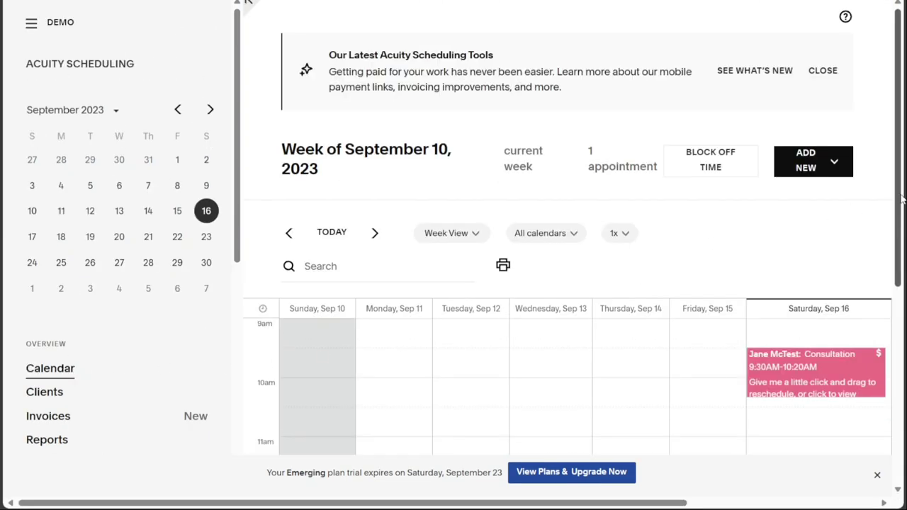
drag(902, 200, 859, 193)
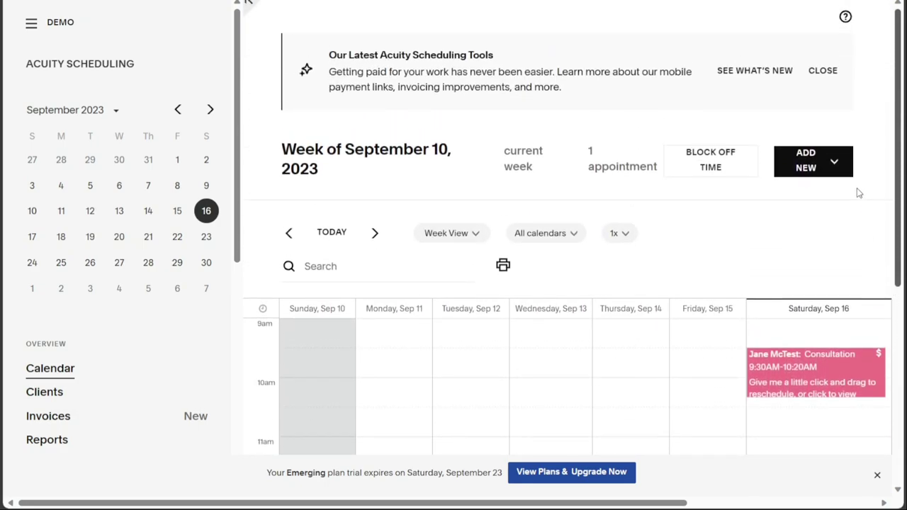
click(59, 393)
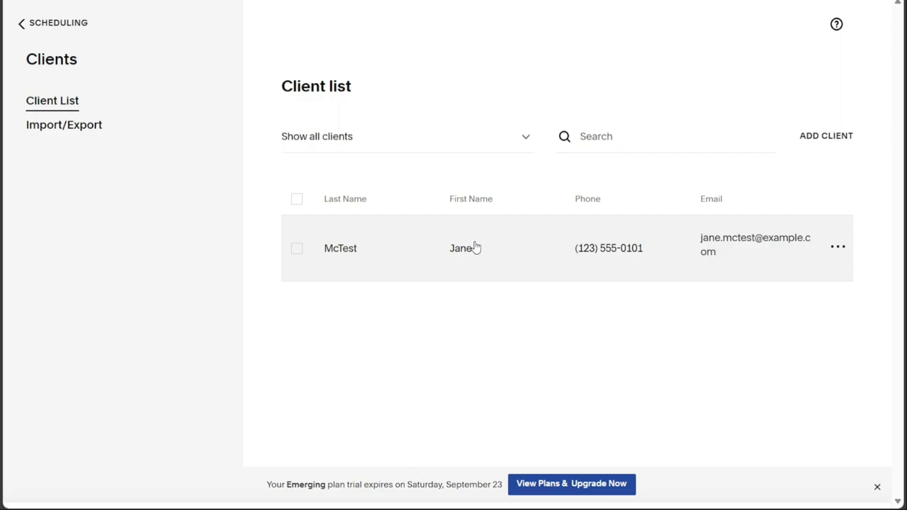
click(53, 23)
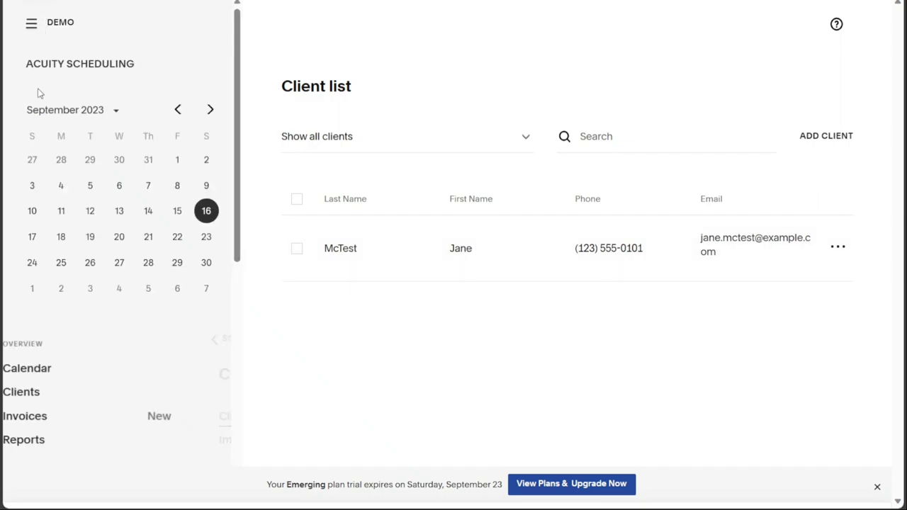
- View the Invoices page and the September 2023 appointments report
click(48, 418)
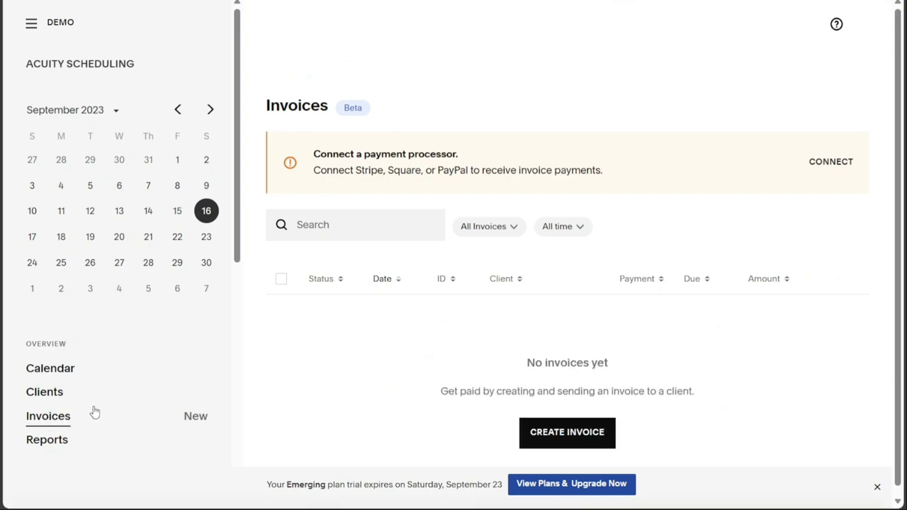
click(45, 439)
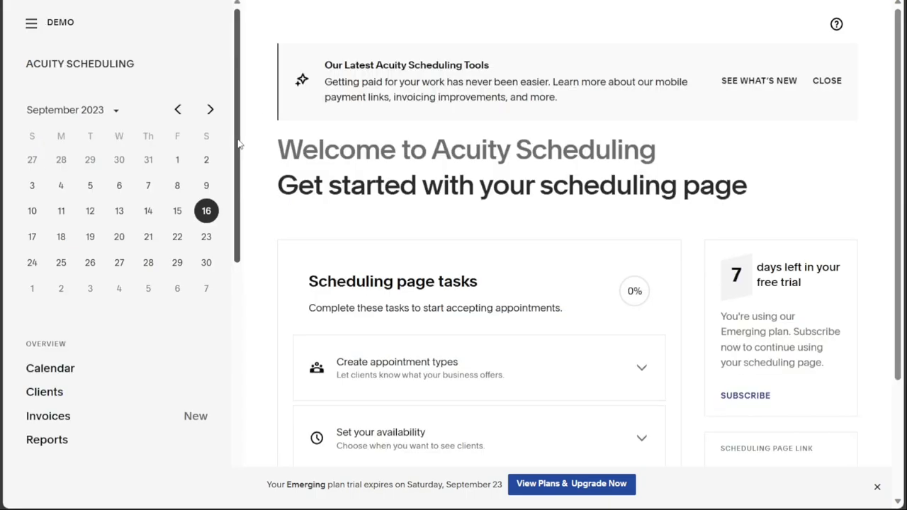
drag(240, 144, 239, 258)
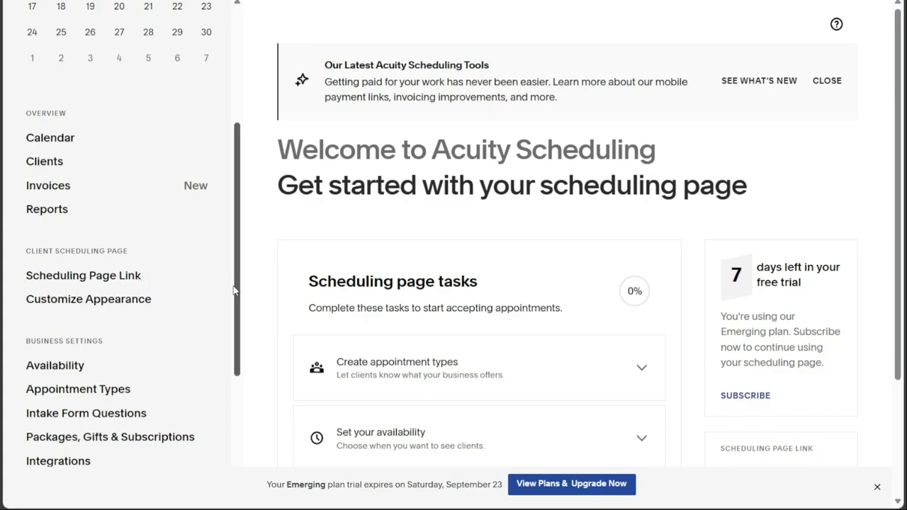
drag(235, 289, 235, 343)
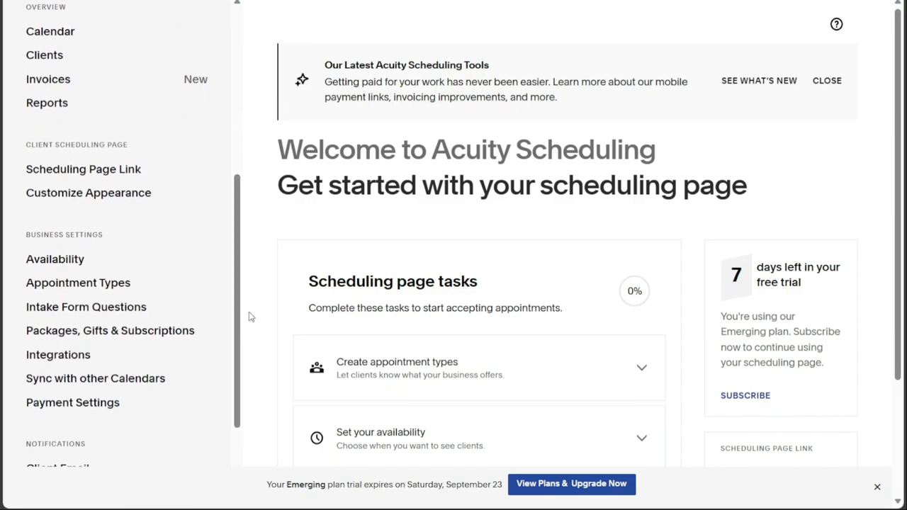
scroll(239, 294, down, 1)
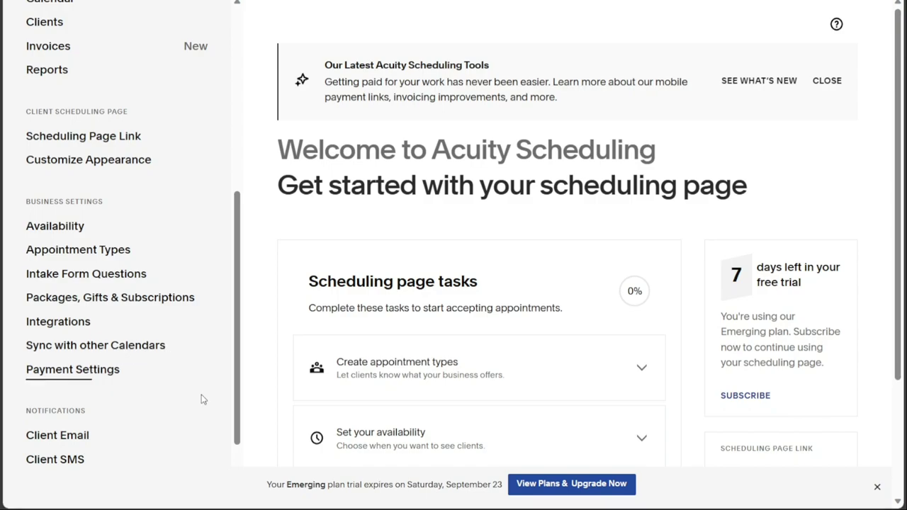
scroll(239, 397, down, 3)
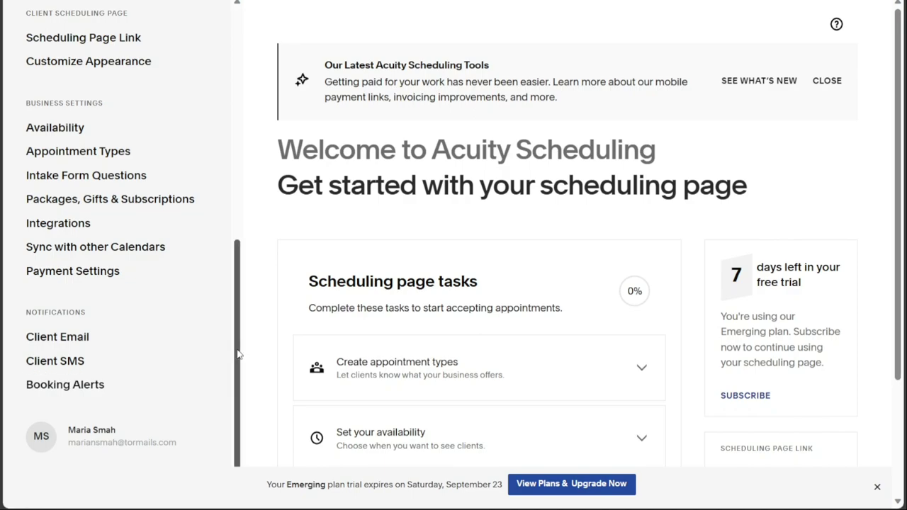
drag(238, 355, 211, 112)
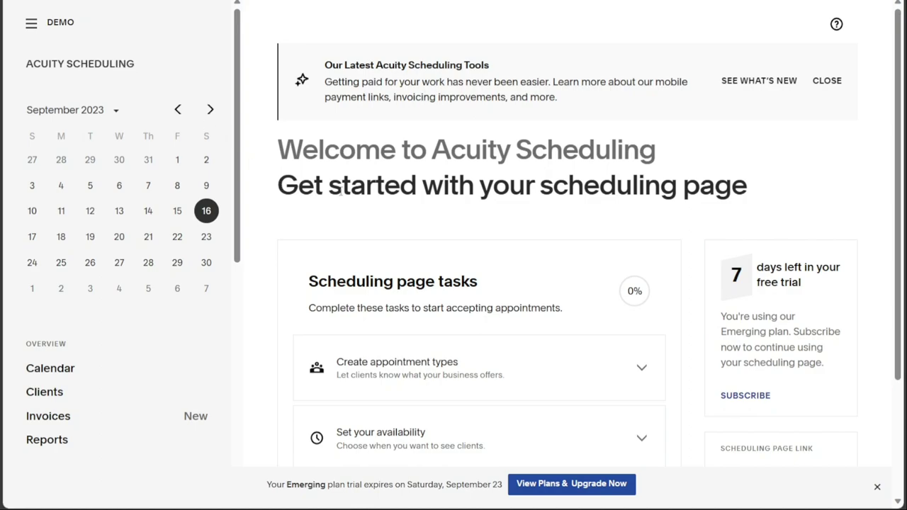
- Close the 'Our Latest Acuity Scheduling Tools' banner and scroll down to the setup tasks
click(838, 86)
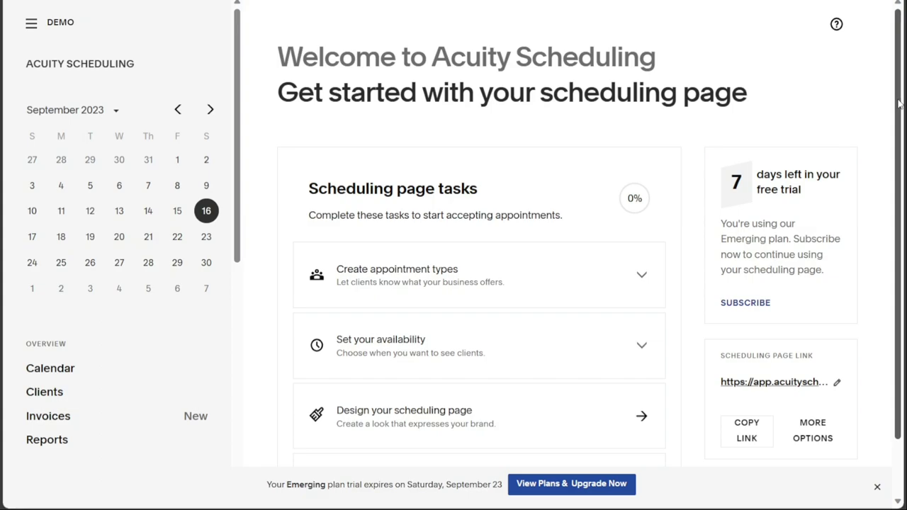
scroll(900, 109, down, 1)
drag(899, 112, 899, 117)
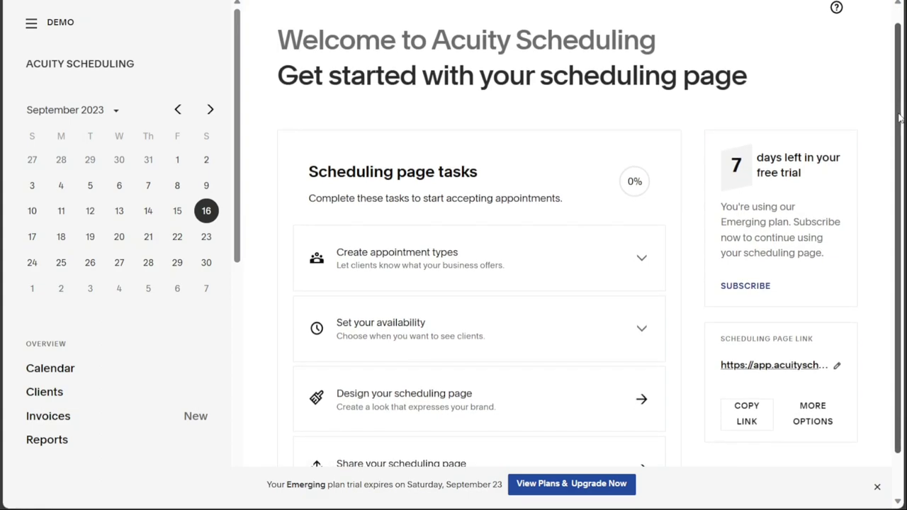
scroll(898, 117, down, 1)
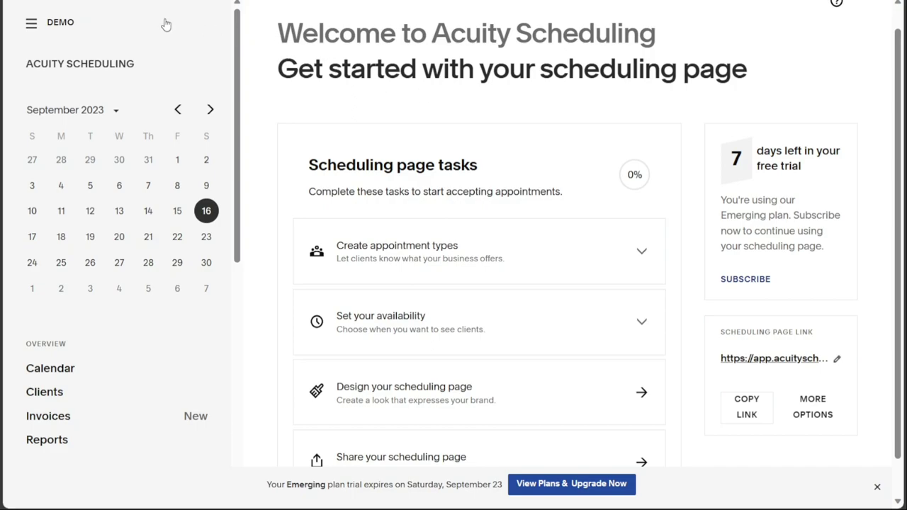
- On the week calendar, choose Add New > Appointment to begin a new appointment
click(55, 371)
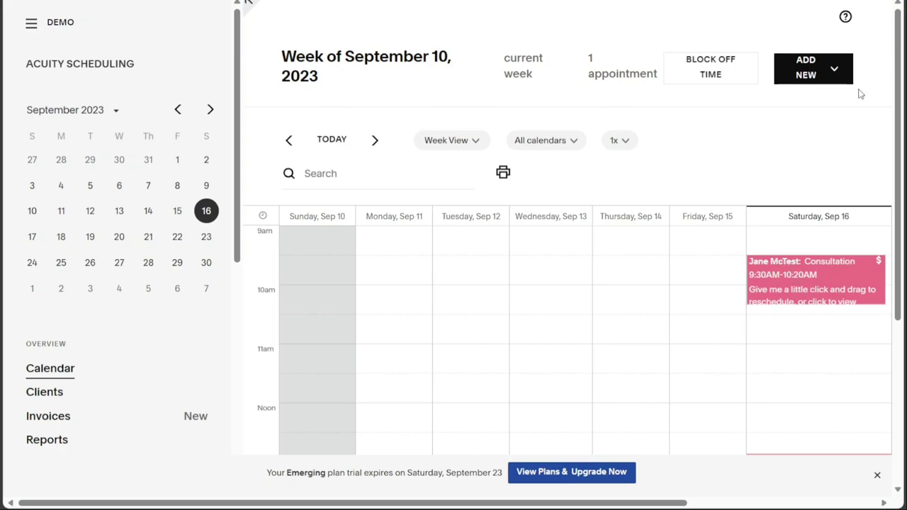
click(834, 78)
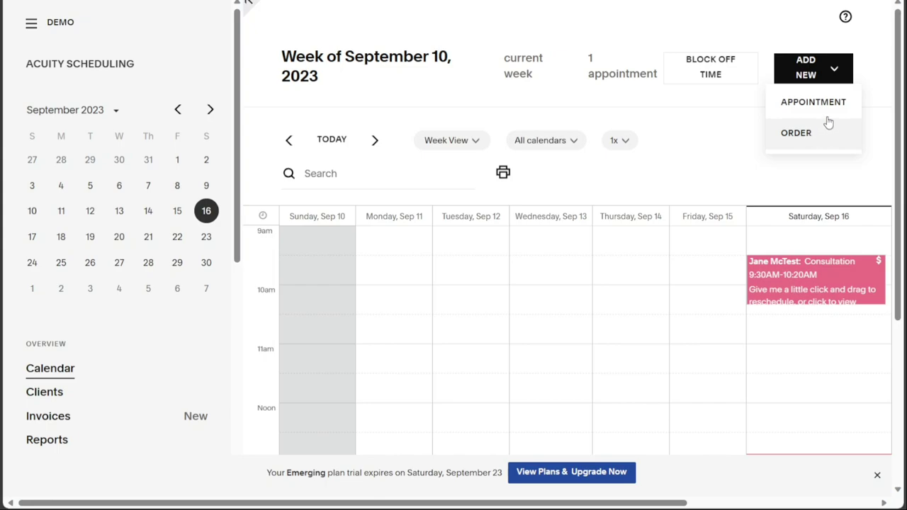
click(824, 106)
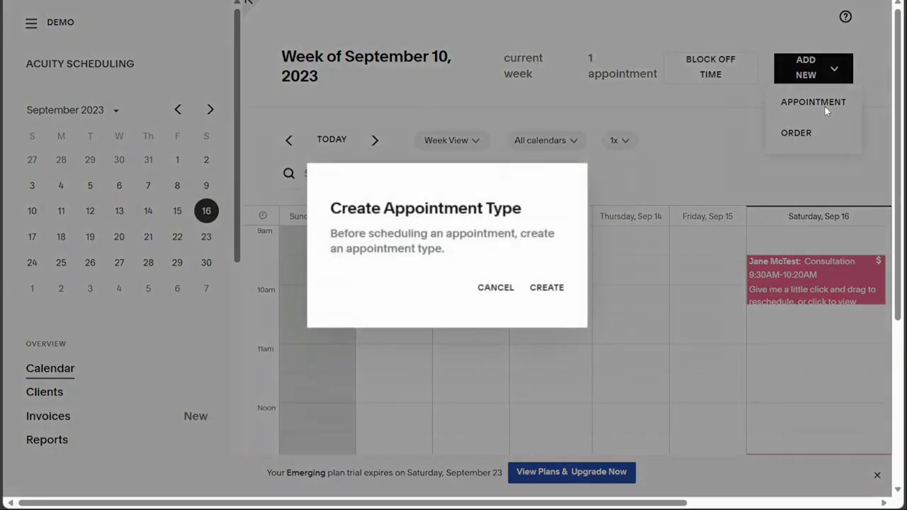
- Choose CREATE in the Create Appointment Type prompt to reach Appointment Types
click(544, 286)
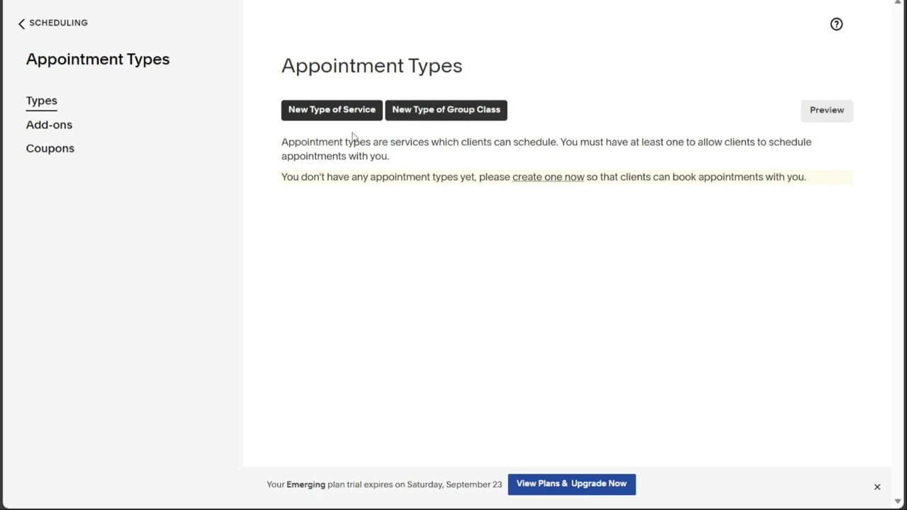
- Start a new service type named 'Demo Ser' with the description 'Bio'
click(336, 115)
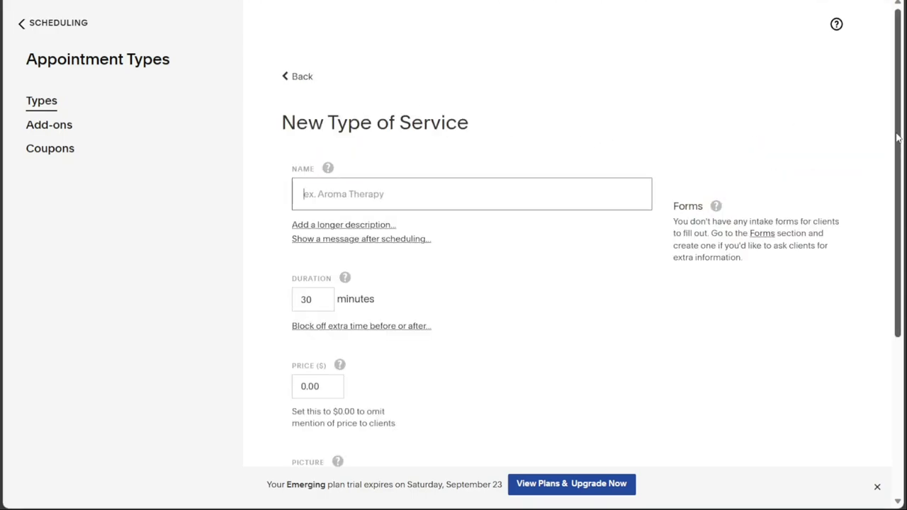
drag(897, 139, 901, 177)
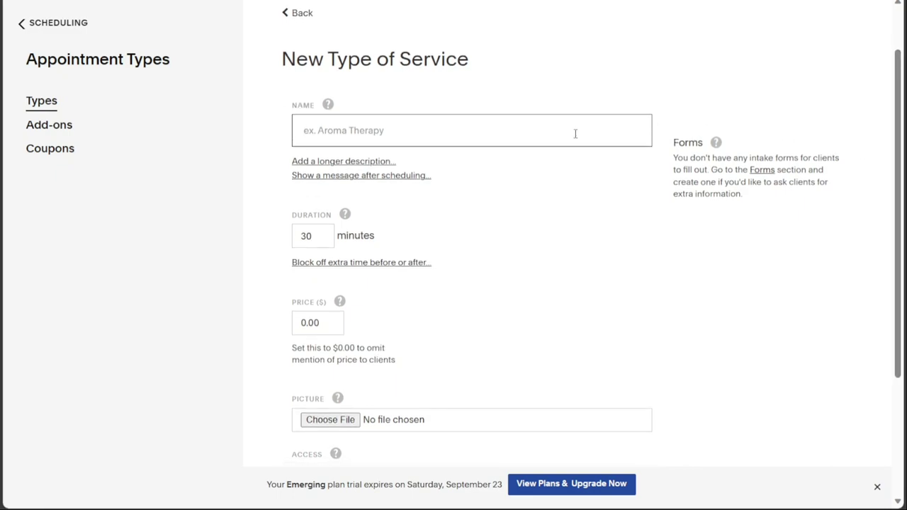
text(Dem)
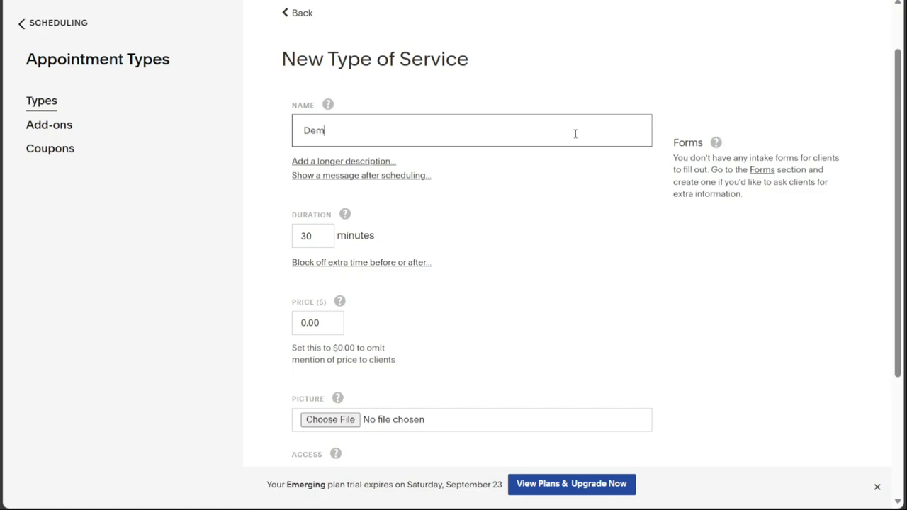
text(o Ser)
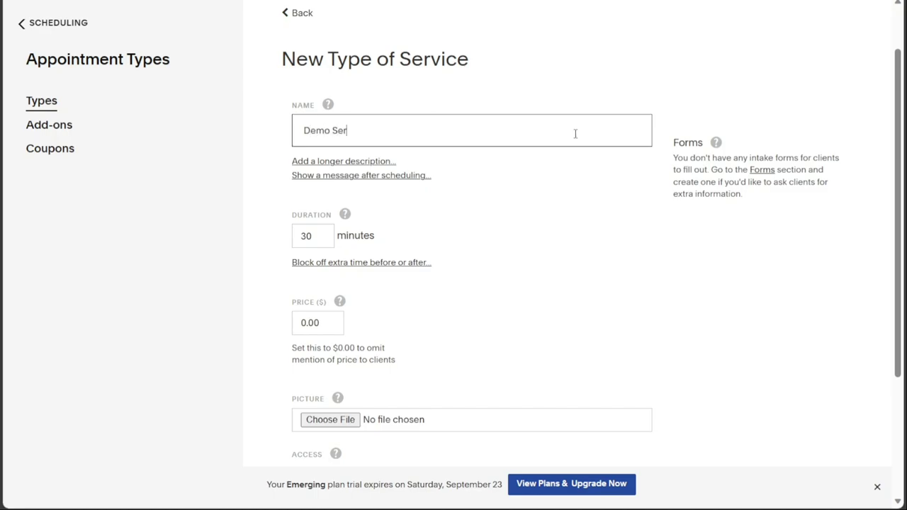
click(364, 162)
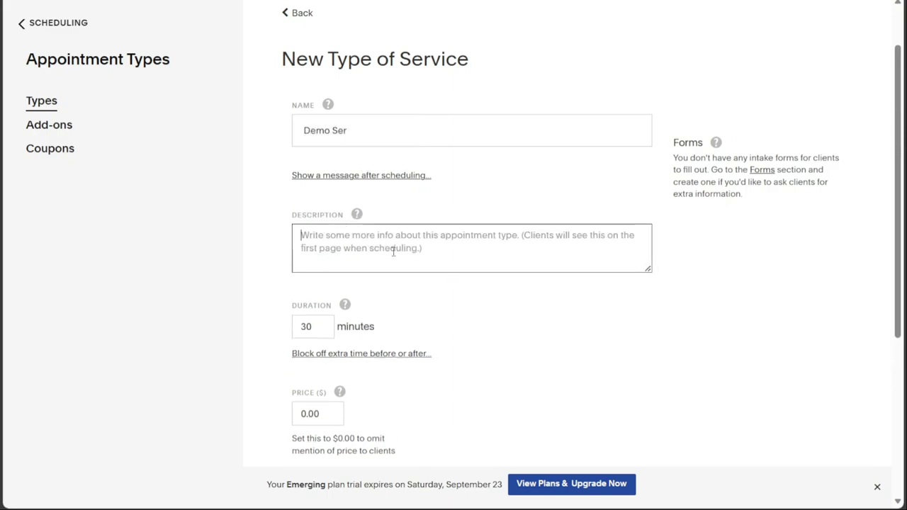
text(Bio)
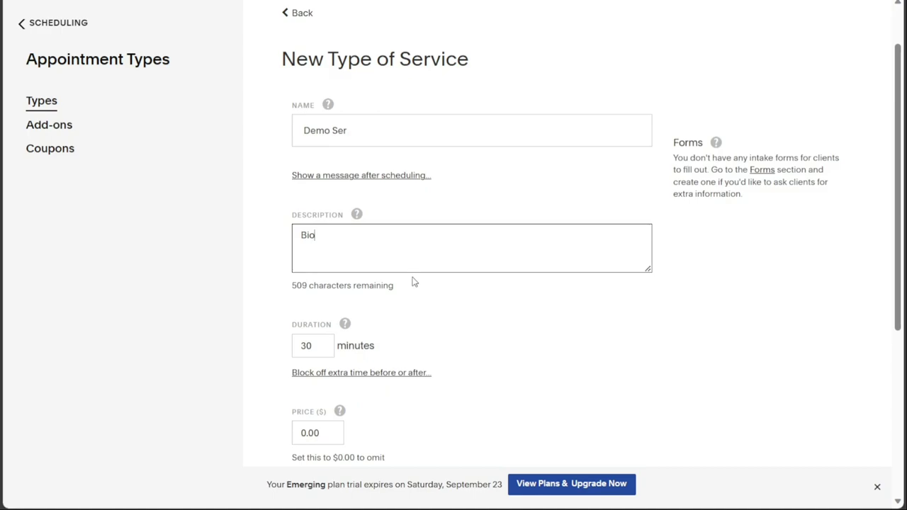
drag(398, 287, 291, 286)
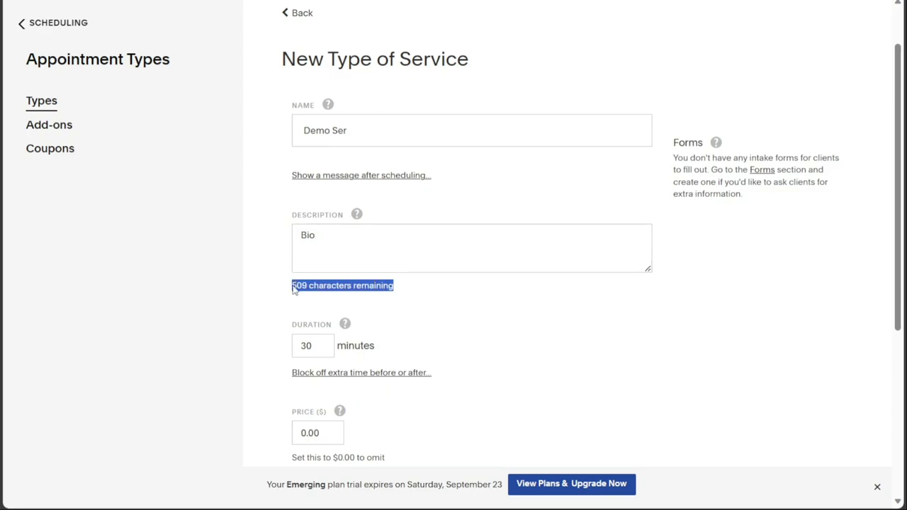
click(746, 321)
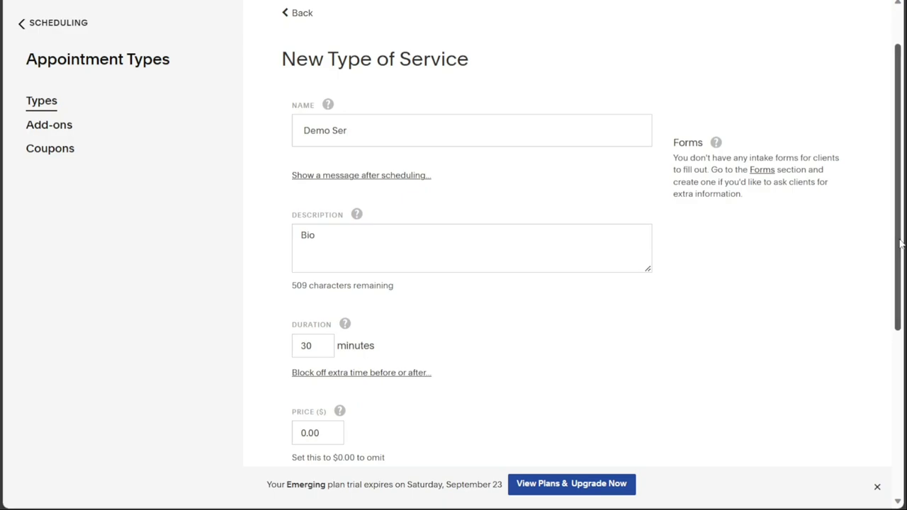
- Keep the 30-minute duration and set the service price to $10
scroll(901, 250, down, 3)
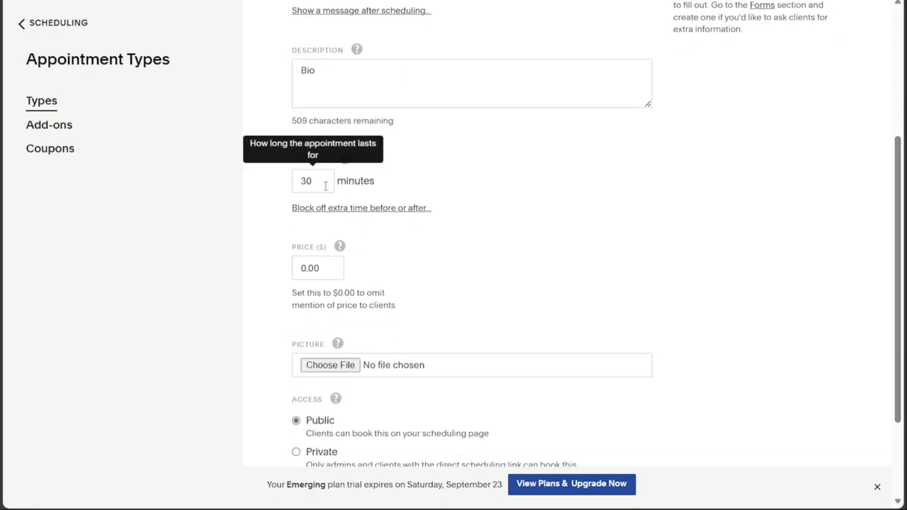
click(333, 268)
text(10)
key(BackSpace)
key(BackSpace)
key(BackSpace)
key(BackSpace)
key(BackSpace)
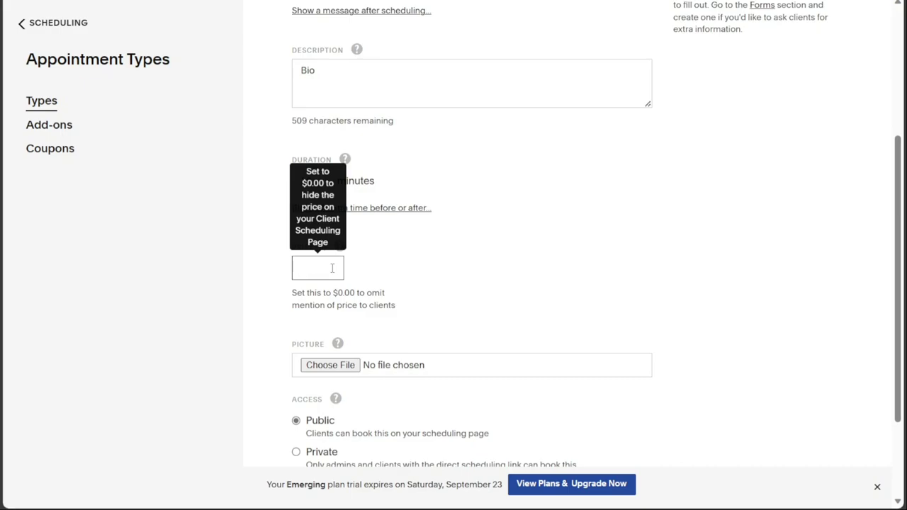
text(10)
click(516, 302)
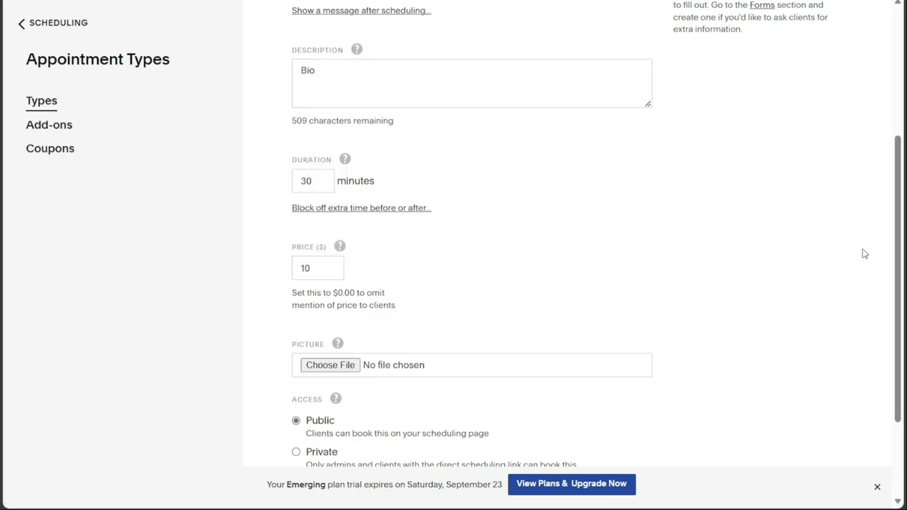
drag(898, 253, 898, 323)
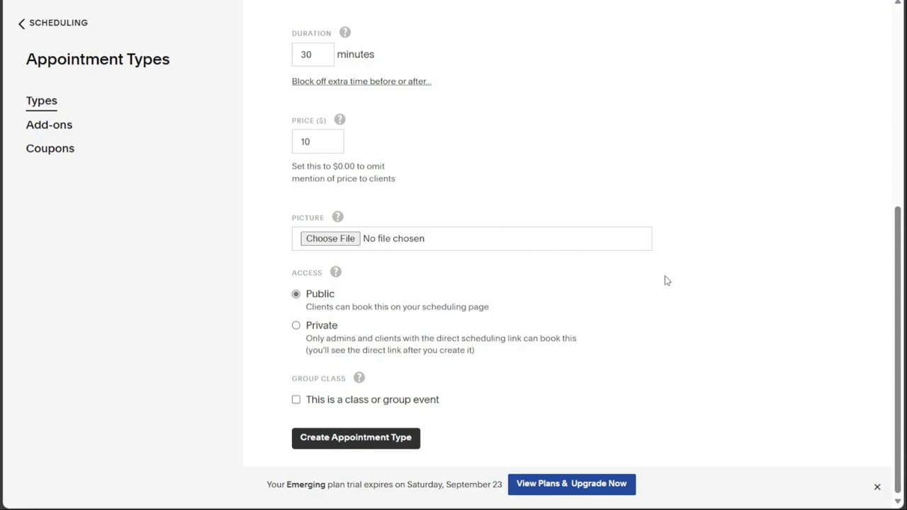
mouse_move(338, 274)
click(296, 325)
click(296, 295)
click(295, 400)
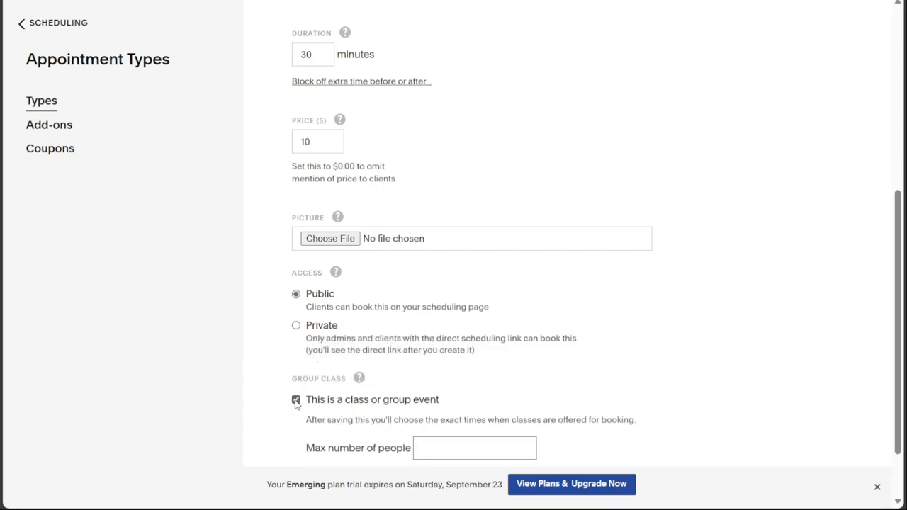
click(295, 400)
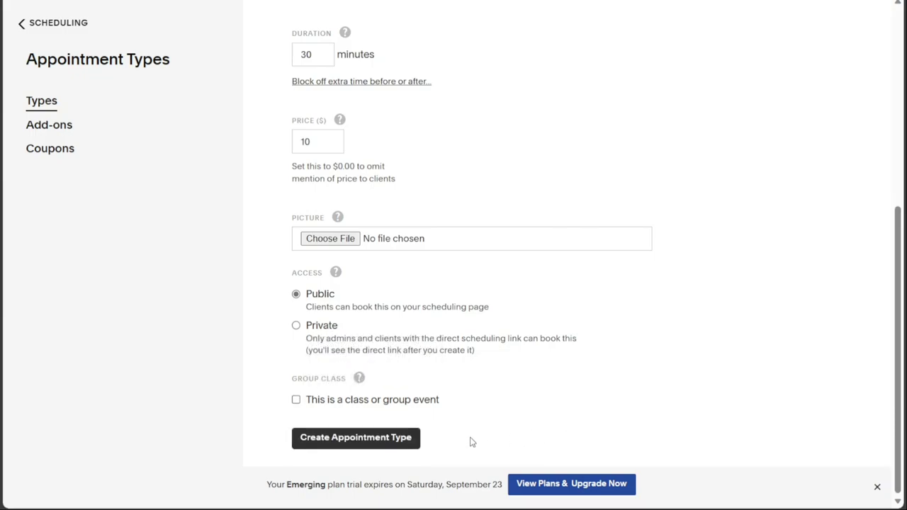
- Create the Demo Ser appointment type and check it's listed at 30 minutes for $10.00
click(365, 441)
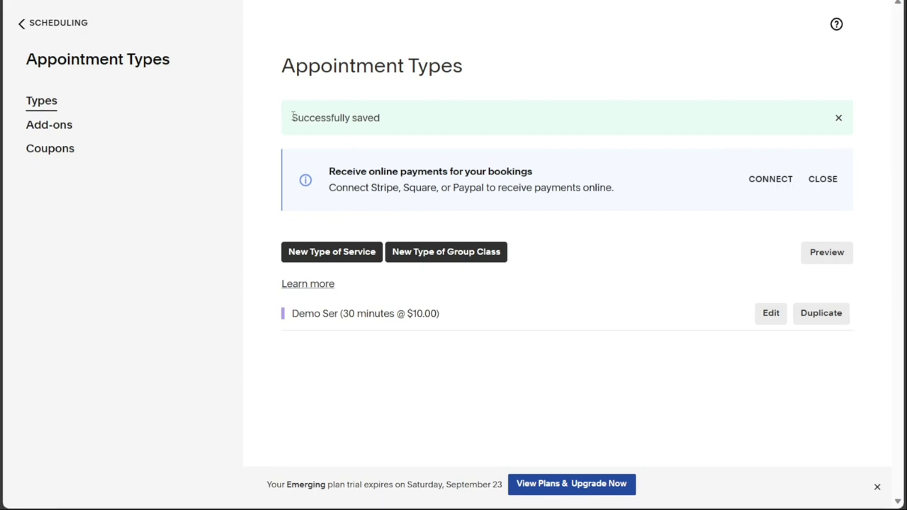
drag(292, 115, 383, 118)
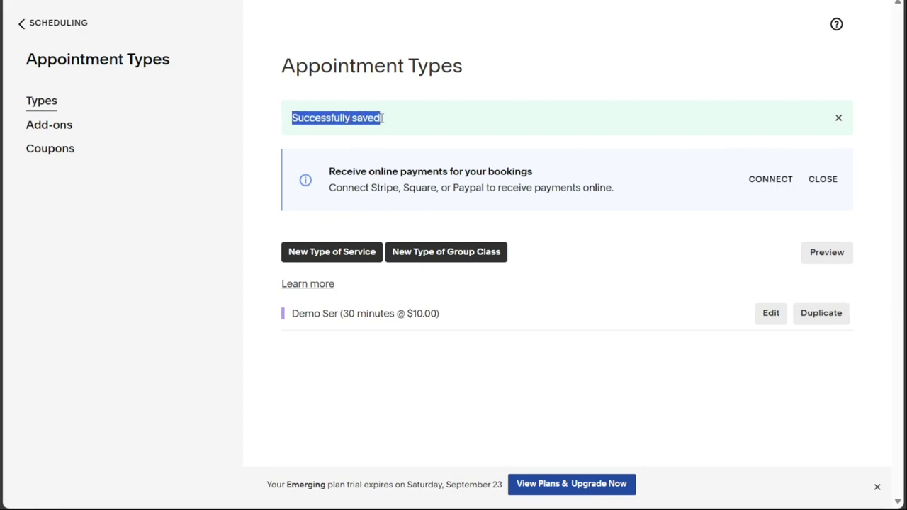
click(422, 397)
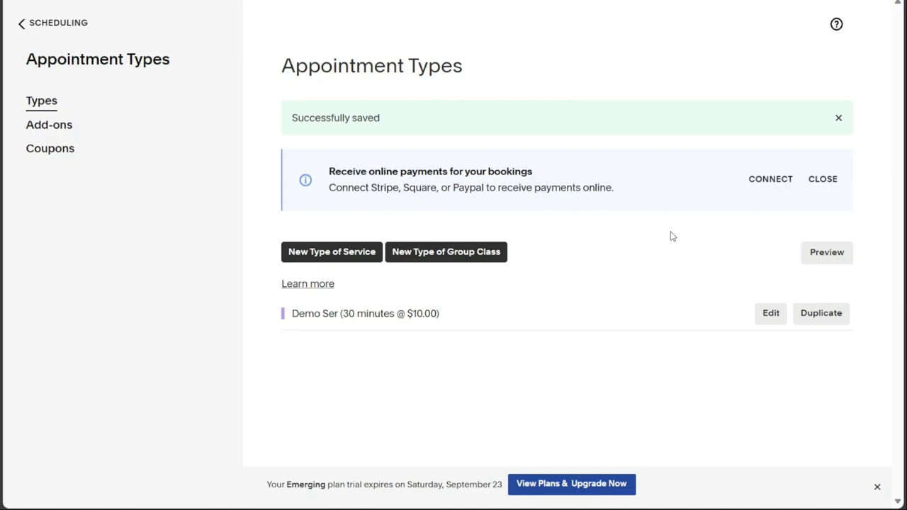
- Open Payment Settings from the online payments banner to view the Stripe, Square and PayPal options
click(771, 185)
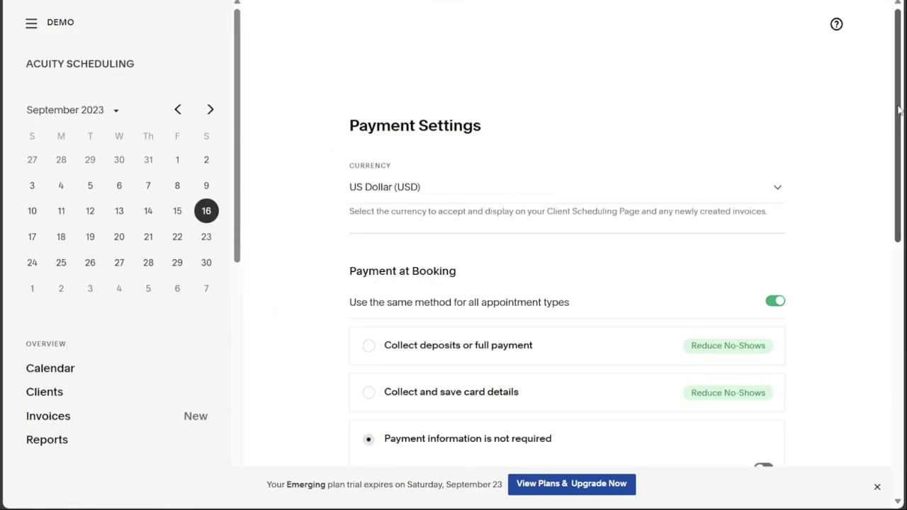
drag(896, 110, 844, 376)
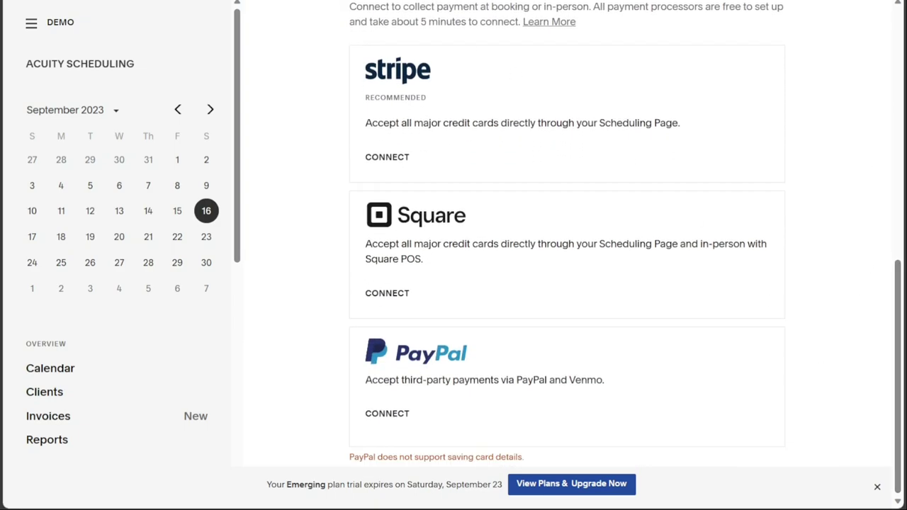